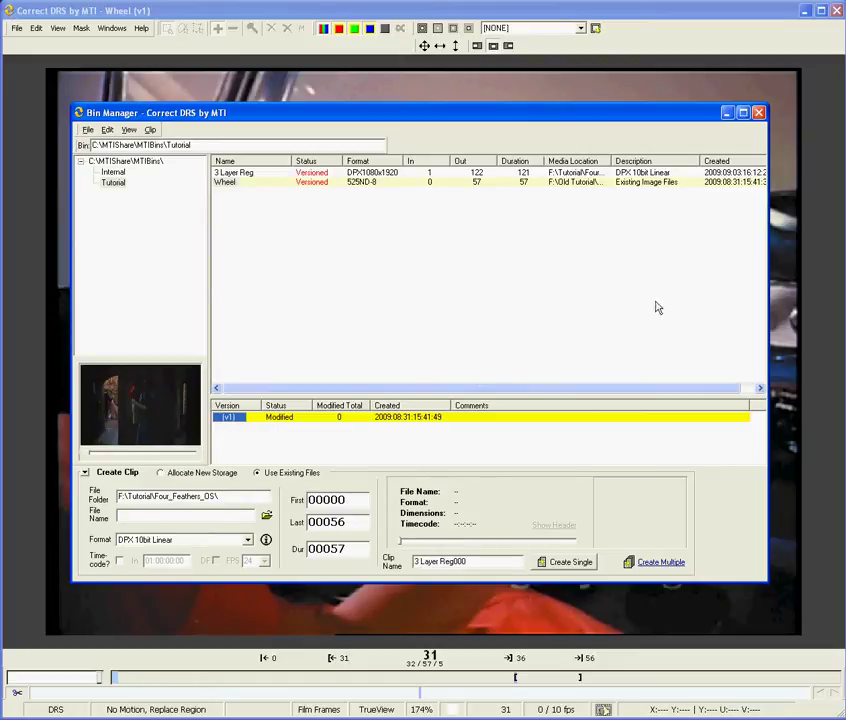
# - Minimize the Bin Manager and open the Tool Palette for the Wheel clip
pyautogui.click(730, 114)
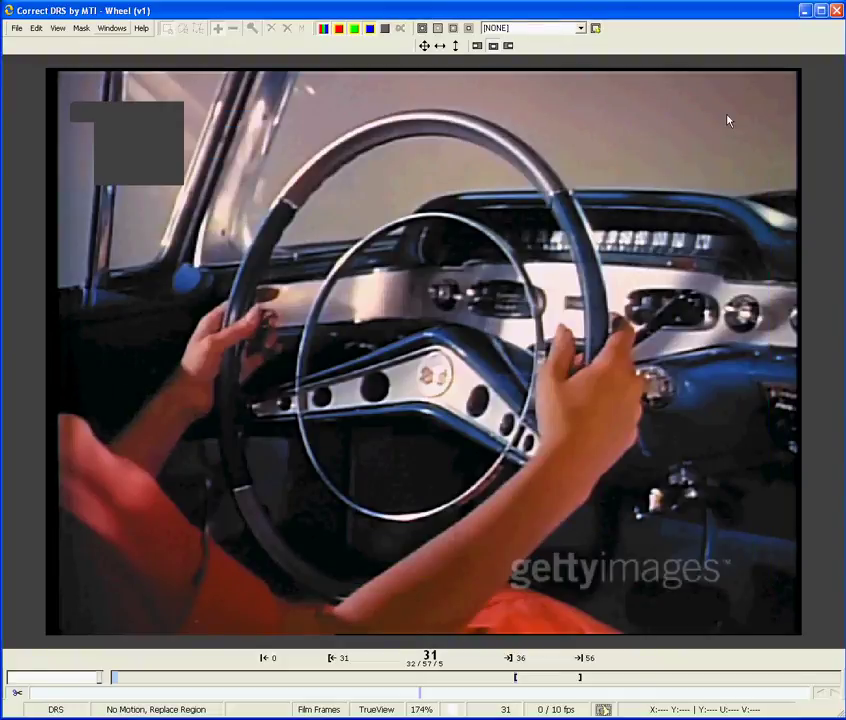
pyautogui.click(111, 28)
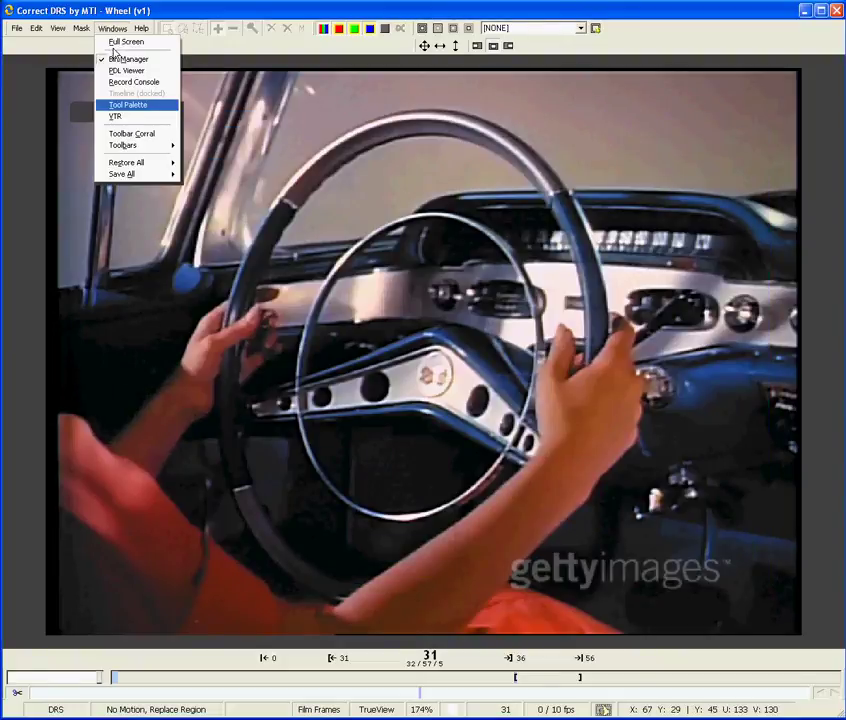
pyautogui.click(78, 104)
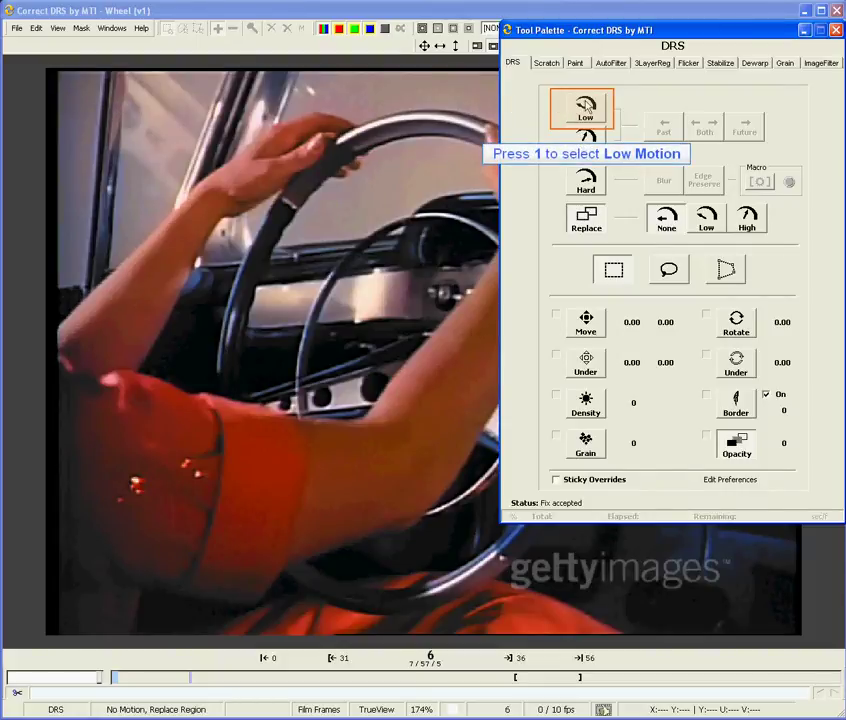
# - Try the Low Motion, High Motion, Hard Motion and Replace fix modes in turn
pyautogui.click(583, 108)
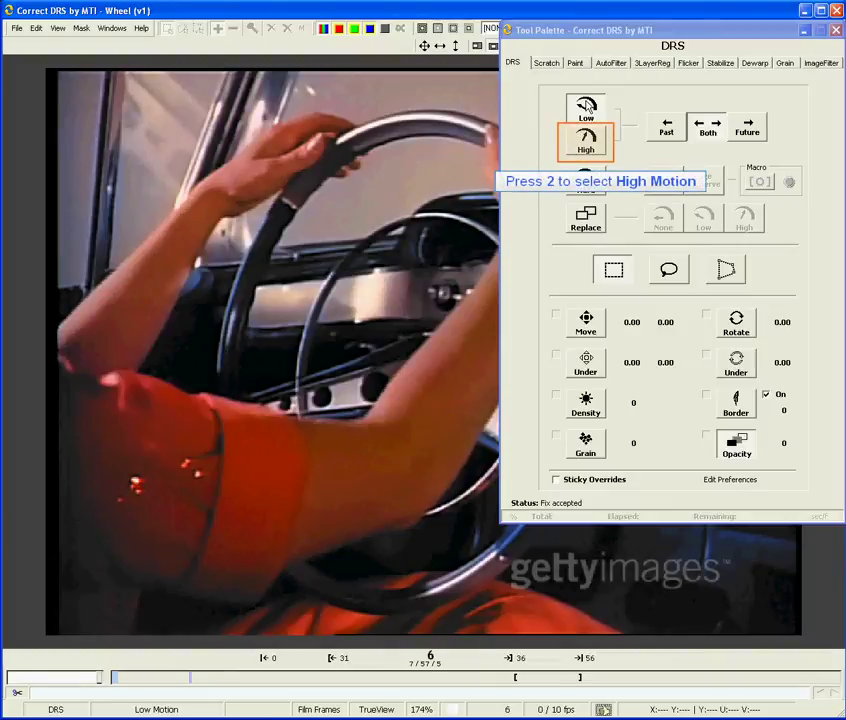
pyautogui.press('2')
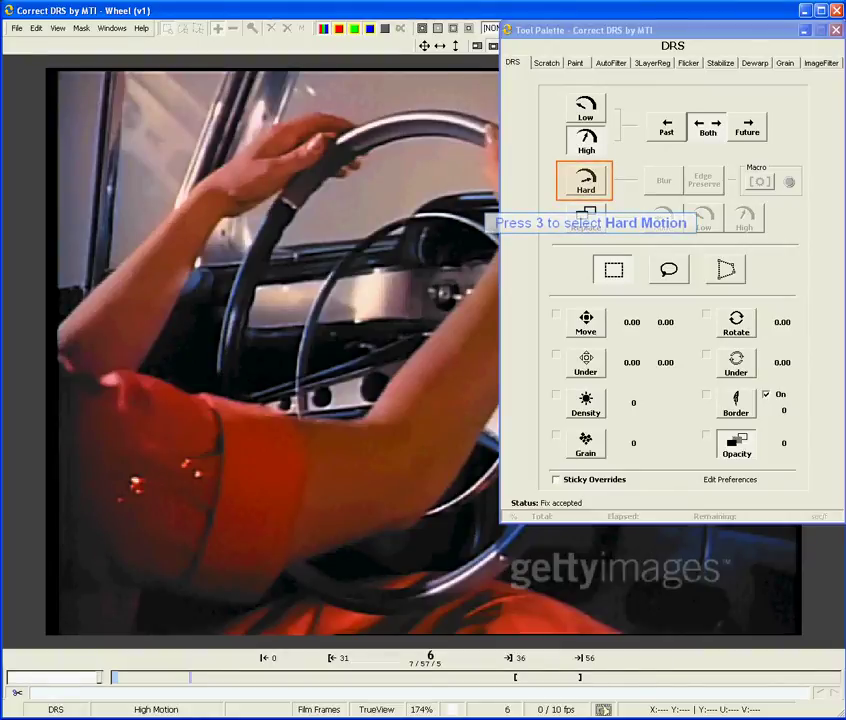
pyautogui.press('3')
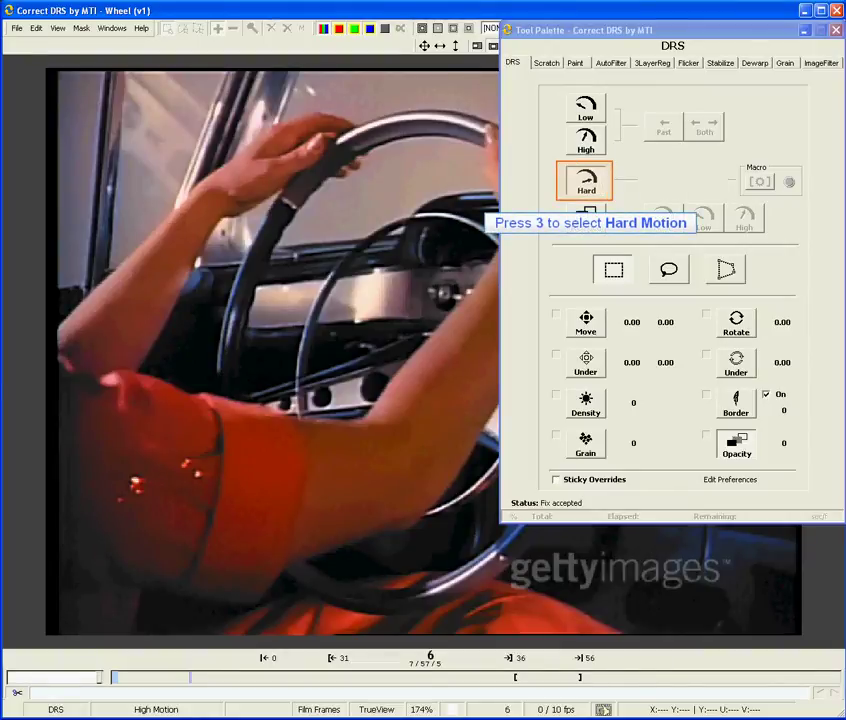
pyautogui.press('4')
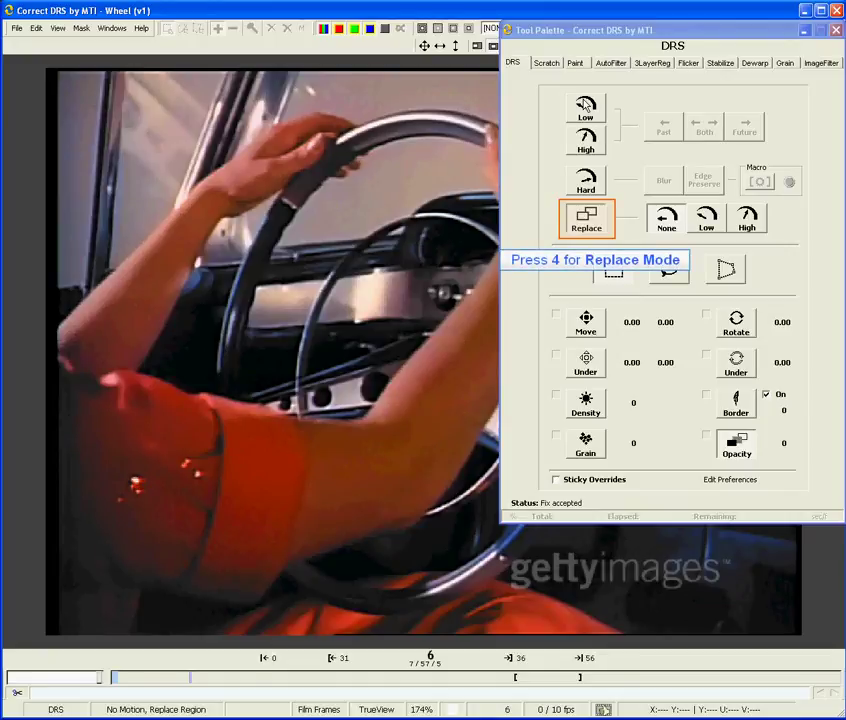
# - Set the fix mode to Low Motion and cycle its source frames through Future and Past back to Both
pyautogui.click(586, 103)
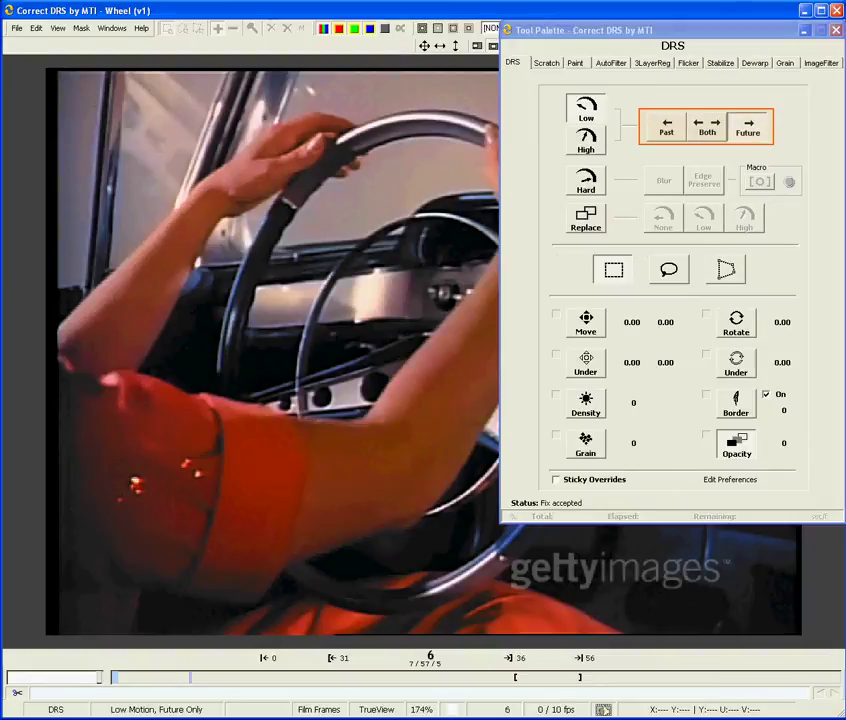
pyautogui.press('1')
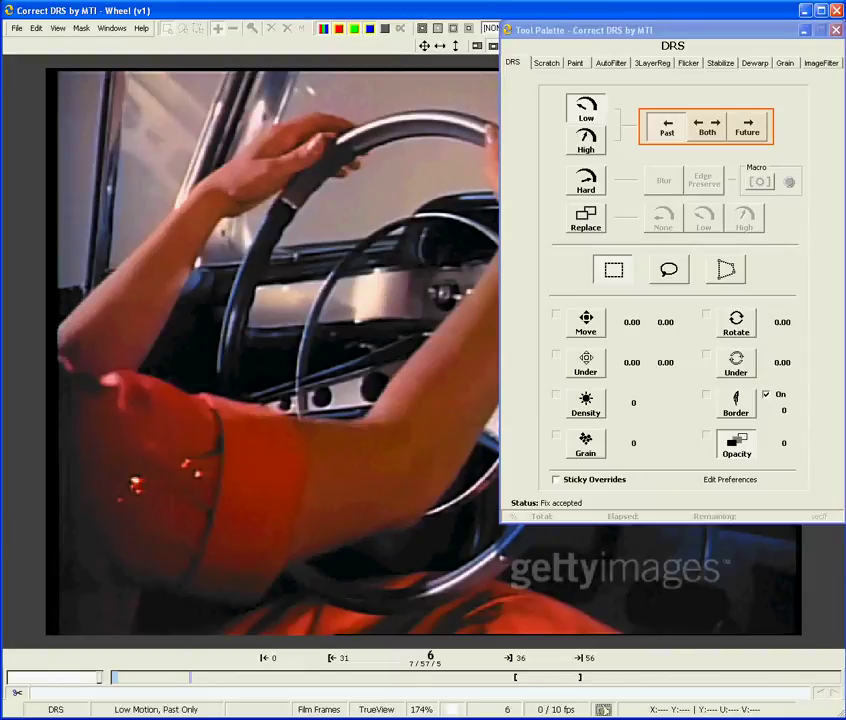
pyautogui.press('1')
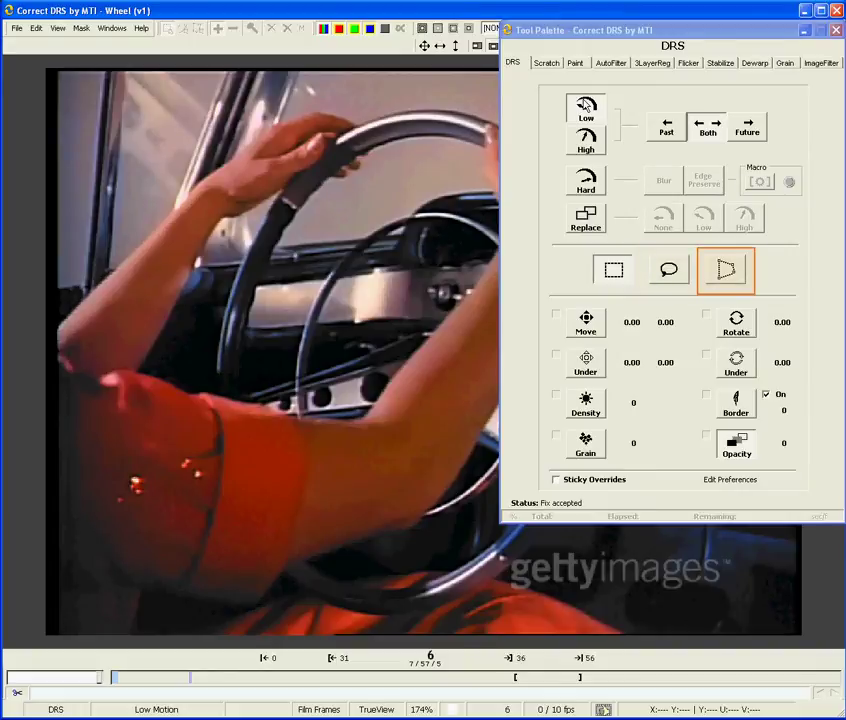
# - Cycle the selection shapes back to the rectangle and fix the small speck low on the red sleeve with it
pyautogui.click(668, 269)
pyautogui.press('q')
pyautogui.press('q')
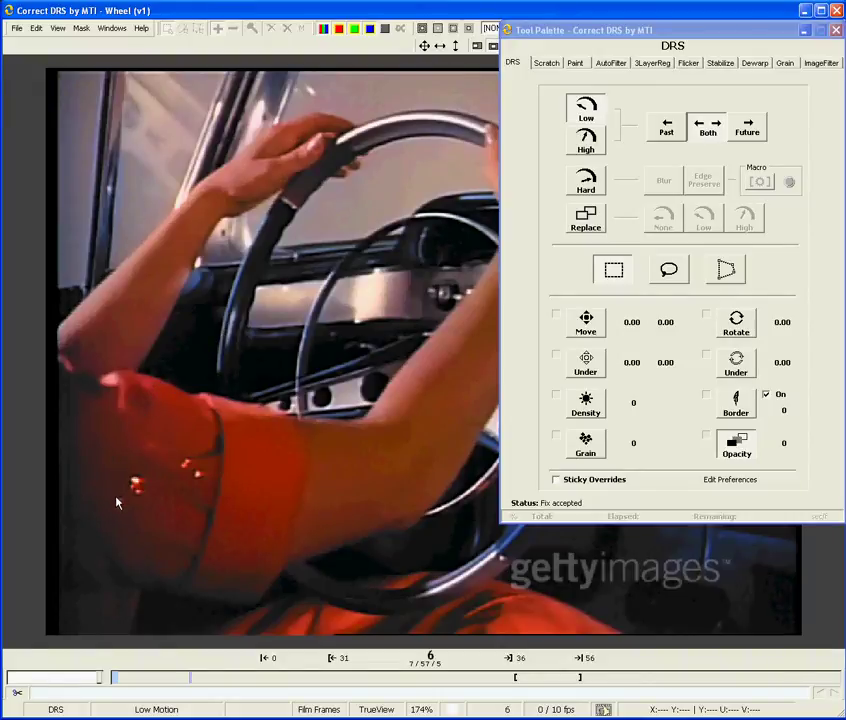
pyautogui.moveTo(113, 492); pyautogui.dragTo(127, 508)
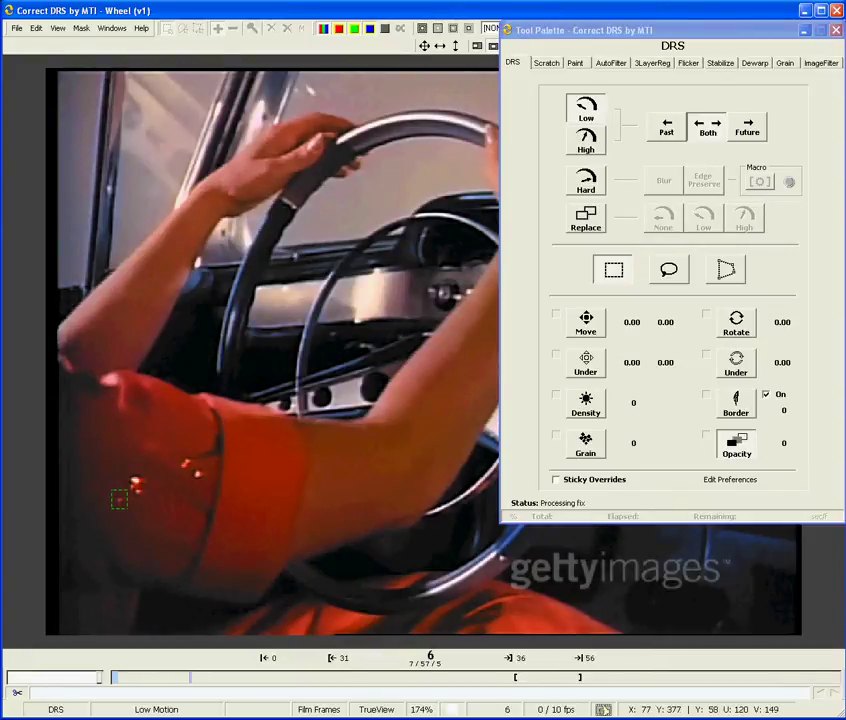
# - Switch to the lasso shape and fix the large bright spot in the middle of the red sleeve
pyautogui.press('l')
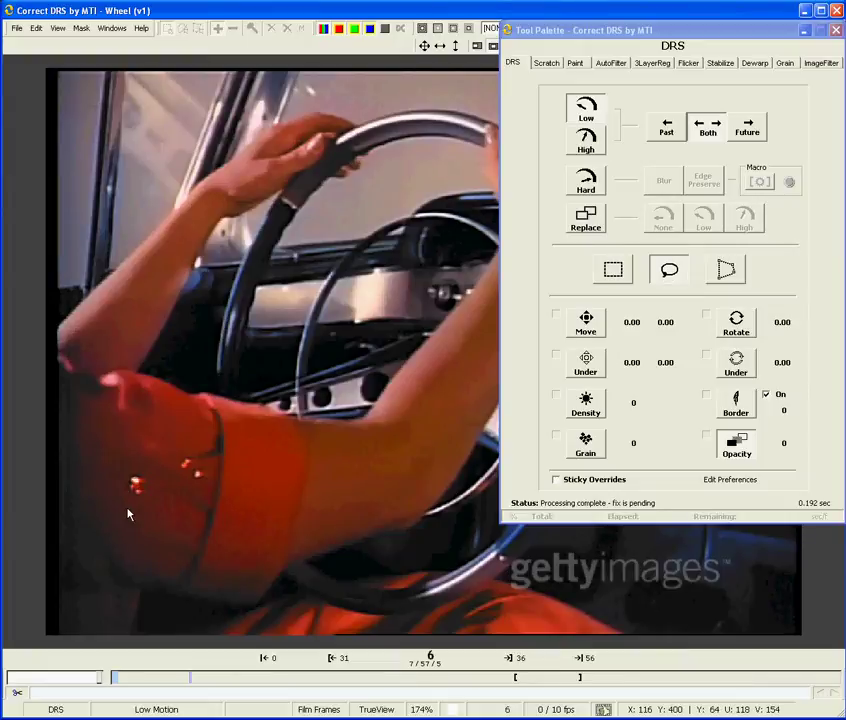
pyautogui.moveTo(128, 478)
pyautogui.mouseDown()
pyautogui.moveTo(132, 505)
pyautogui.moveTo(152, 490)
pyautogui.moveTo(132, 467)
pyautogui.mouseUp()
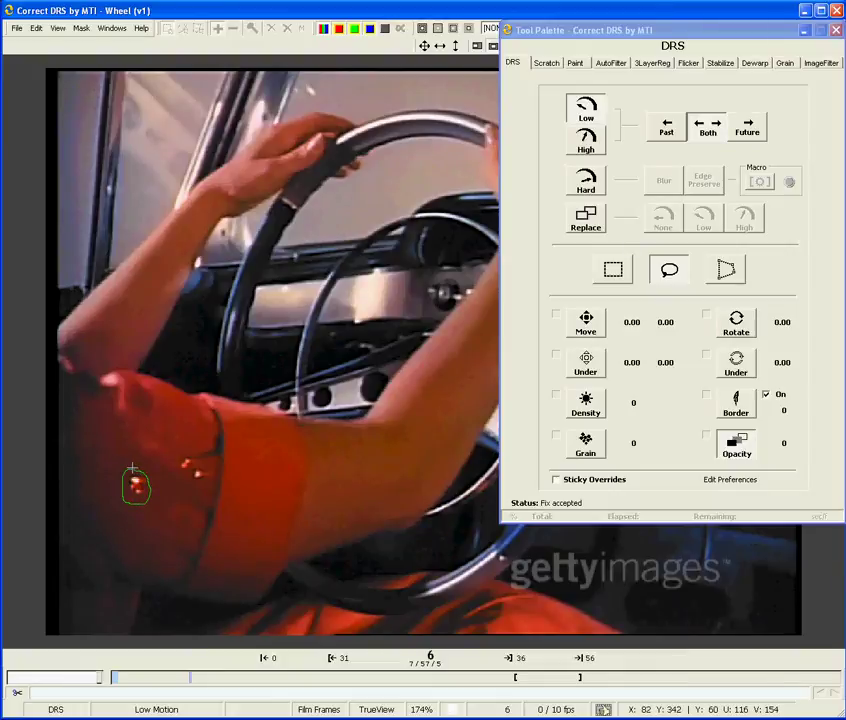
pyautogui.moveTo(132, 467); pyautogui.dragTo(132, 467)
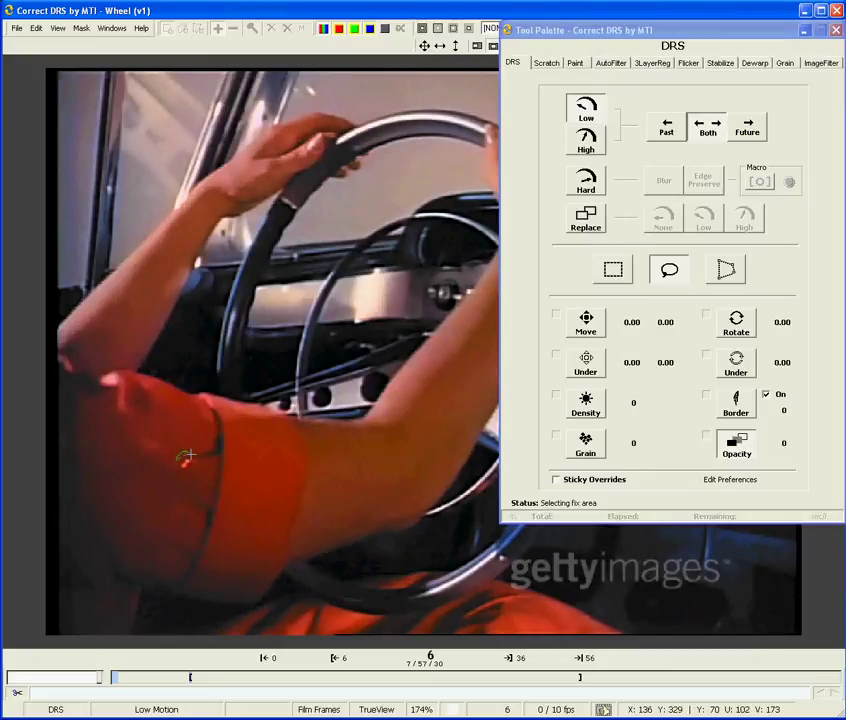
# - Lasso the remaining speck on the sleeve, reject that fix, then lasso the speck again and accept the new fix
pyautogui.moveTo(188, 476); pyautogui.dragTo(178, 472)
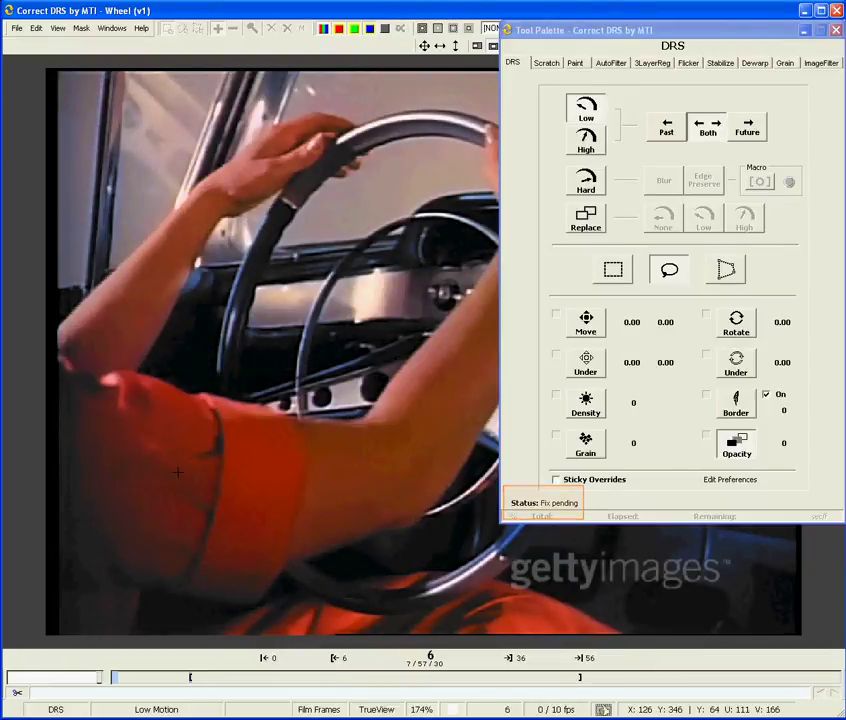
pyautogui.press('a')
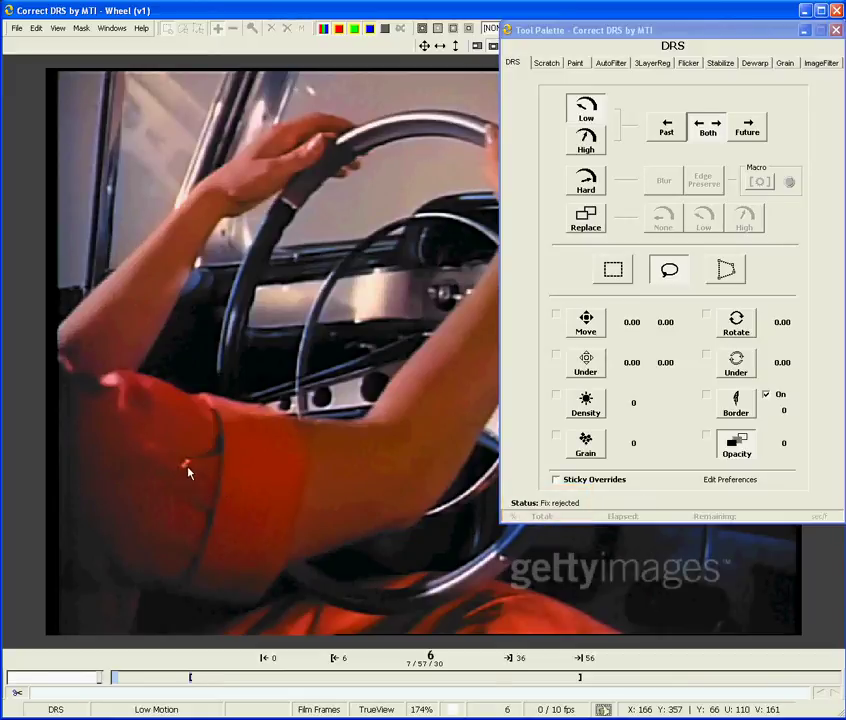
pyautogui.moveTo(182, 456)
pyautogui.mouseDown()
pyautogui.moveTo(191, 471)
pyautogui.moveTo(181, 464)
pyautogui.moveTo(185, 450)
pyautogui.mouseUp()
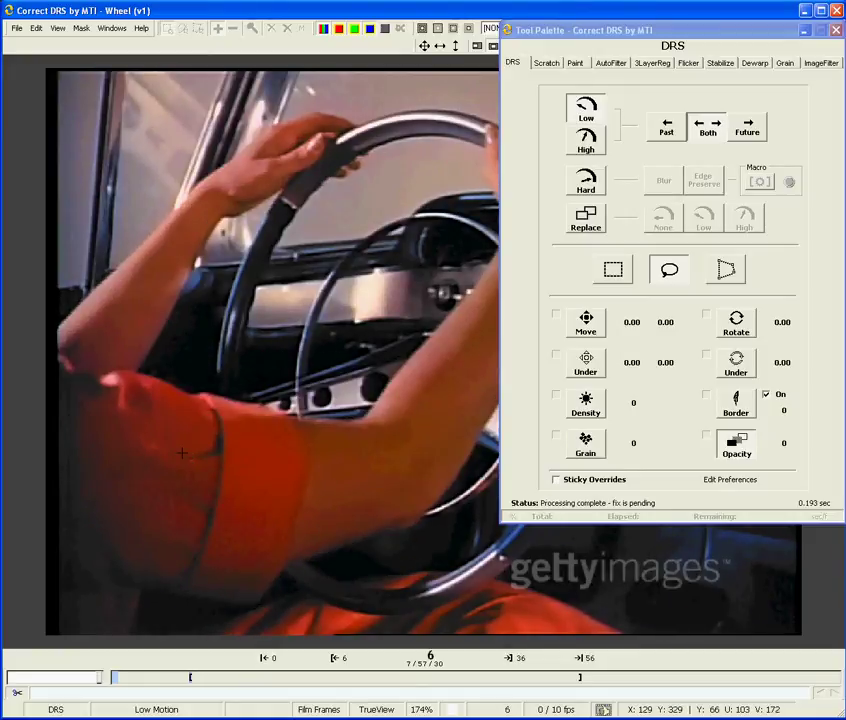
pyautogui.press('g')
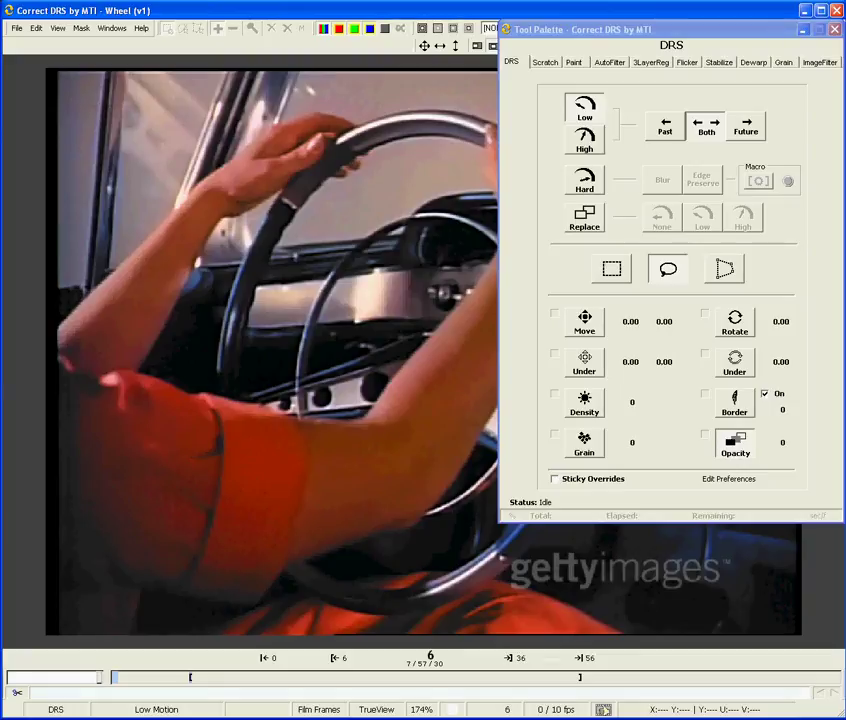
# - On frame 5, fix the dark spot on the forearm with a rectangle, compare original and processed pixels, and reprocess it in Low Motion
pyautogui.press('s')
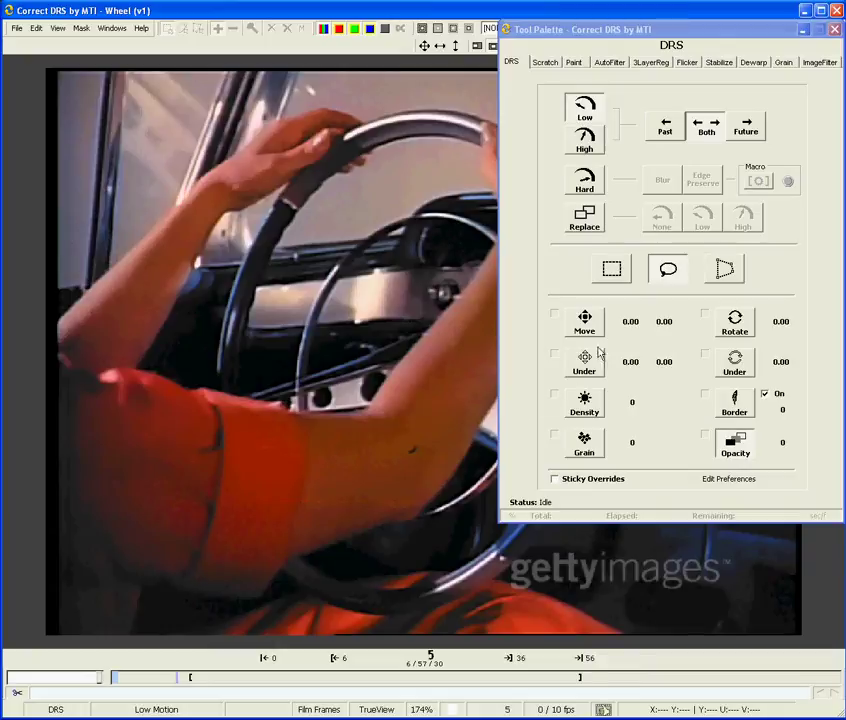
pyautogui.click(617, 275)
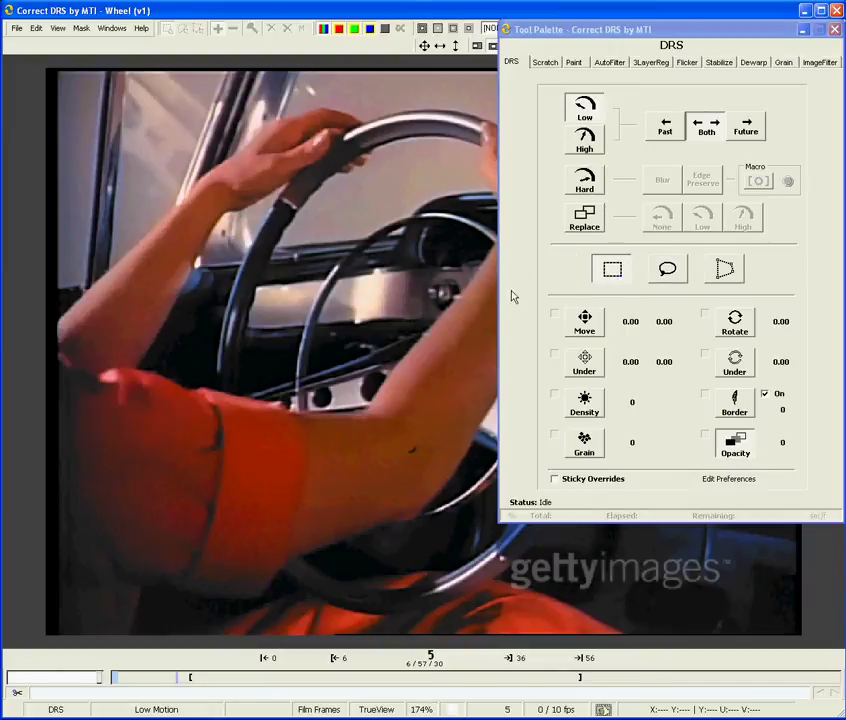
pyautogui.moveTo(400, 439); pyautogui.dragTo(425, 460)
pyautogui.press('t')
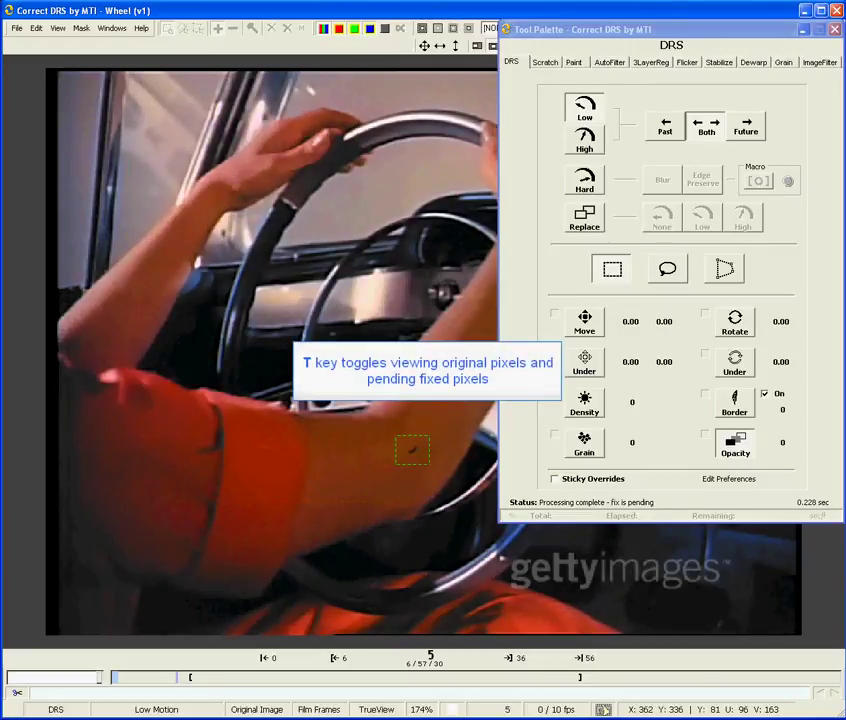
pyautogui.press('t')
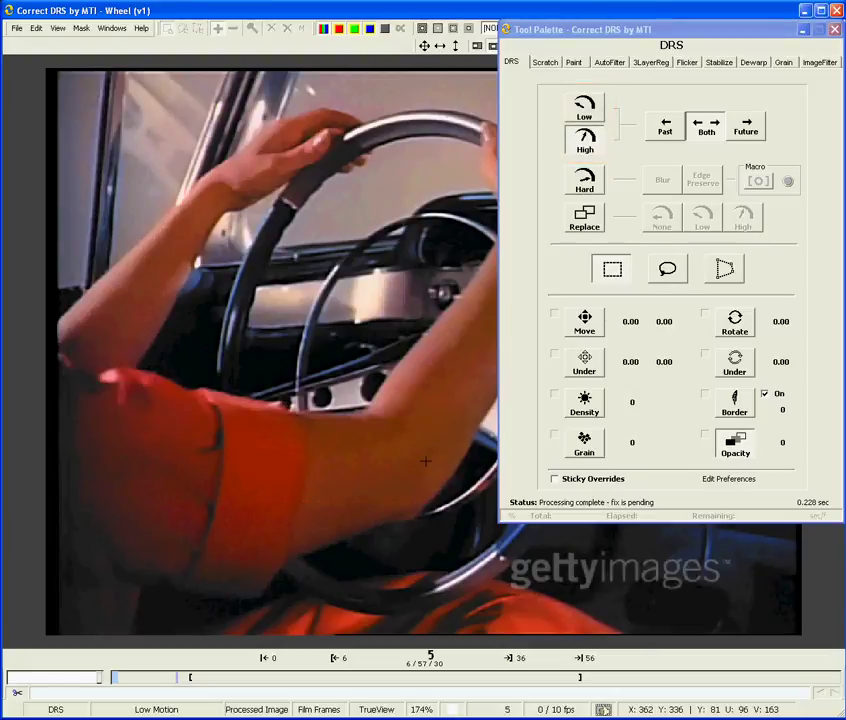
pyautogui.press('1')
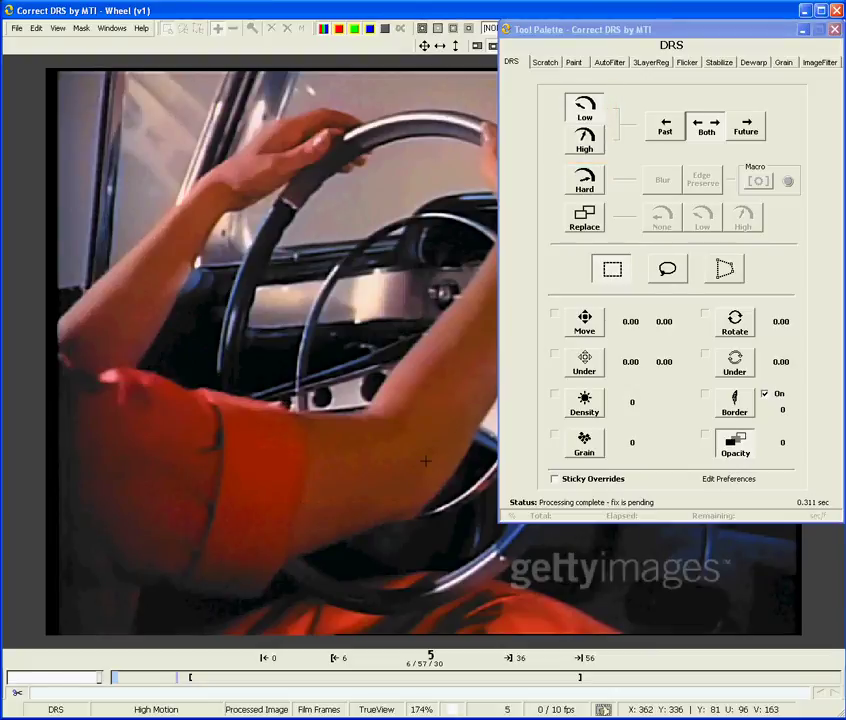
# - Set the Density override of the pending forearm fix to 26
pyautogui.press('m')
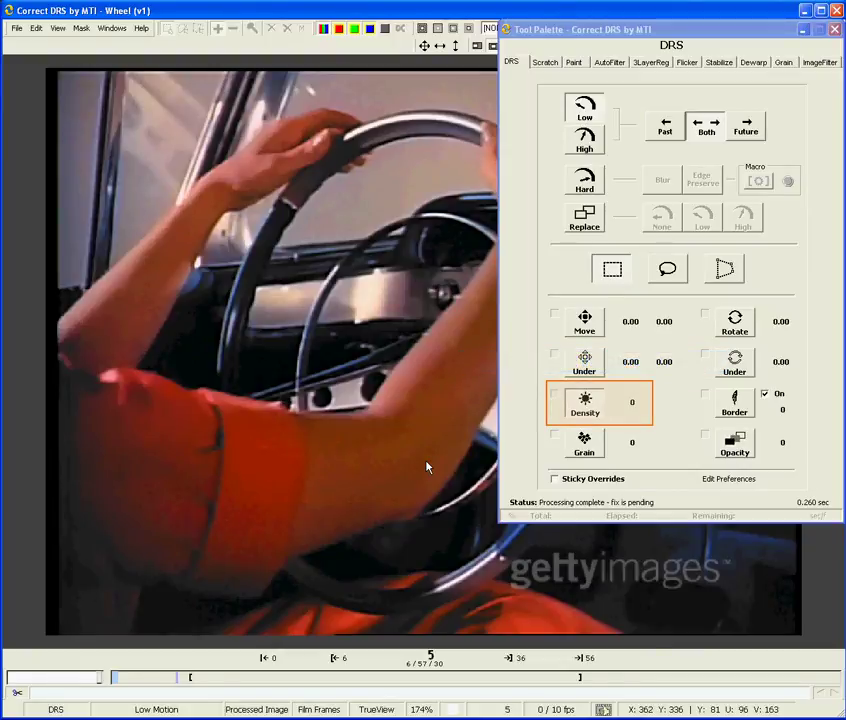
pyautogui.press('7')
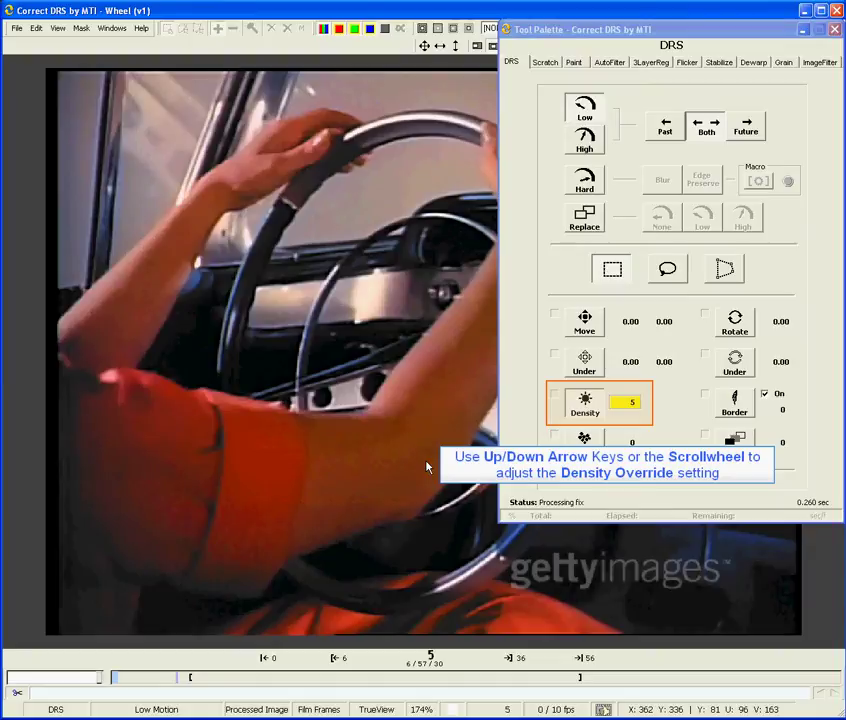
pyautogui.press('Up')
pyautogui.press('Up')
pyautogui.press('Up')
pyautogui.press('Up')
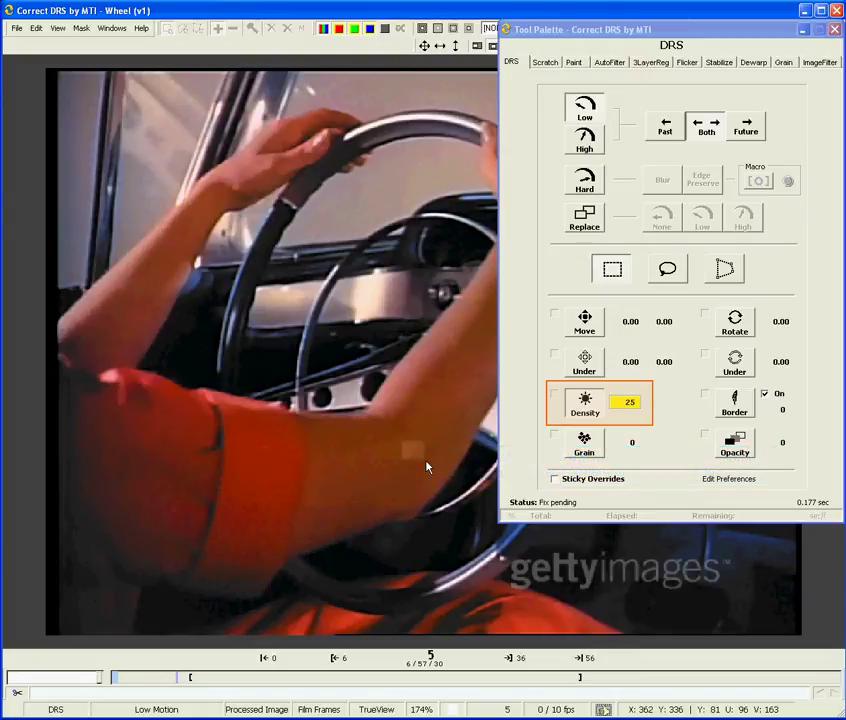
pyautogui.press('Up')
# - Set the Move override of the pending forearm fix to 2.00 in both directions
pyautogui.press('m')
pyautogui.press('Up')
pyautogui.press('Up')
pyautogui.press('Right')
pyautogui.press('Right')
# - Set the Rotate override of the pending forearm fix to 8.00
pyautogui.press('r')
pyautogui.press('Up')
pyautogui.press('Right')
pyautogui.press('Right')
pyautogui.press('Right')
pyautogui.press('Right')
pyautogui.press('Right')
pyautogui.press('Right')
pyautogui.press('Right')
# - Set the Border override of the pending forearm fix to 2
pyautogui.press('Up')
pyautogui.press('Up')
pyautogui.press('Up')
pyautogui.press('Up')
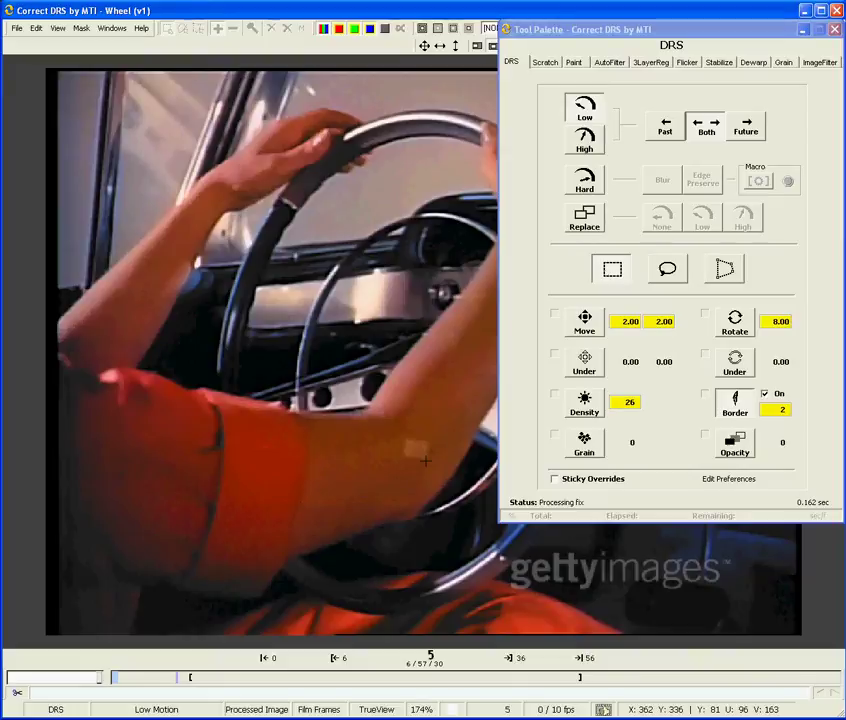
# - Try further override adjustments on the forearm fix
pyautogui.press('g')
pyautogui.press('Up')
pyautogui.press('Up')
pyautogui.press('Up')
pyautogui.press('Up')
pyautogui.press('Up')
pyautogui.press('Right')
pyautogui.press('Right')
pyautogui.press('Right')
pyautogui.press('Right')
pyautogui.press('Right')
pyautogui.hotkey('ctrl', 'Right')
pyautogui.press('Right')
pyautogui.press('Right')
pyautogui.press('Right')
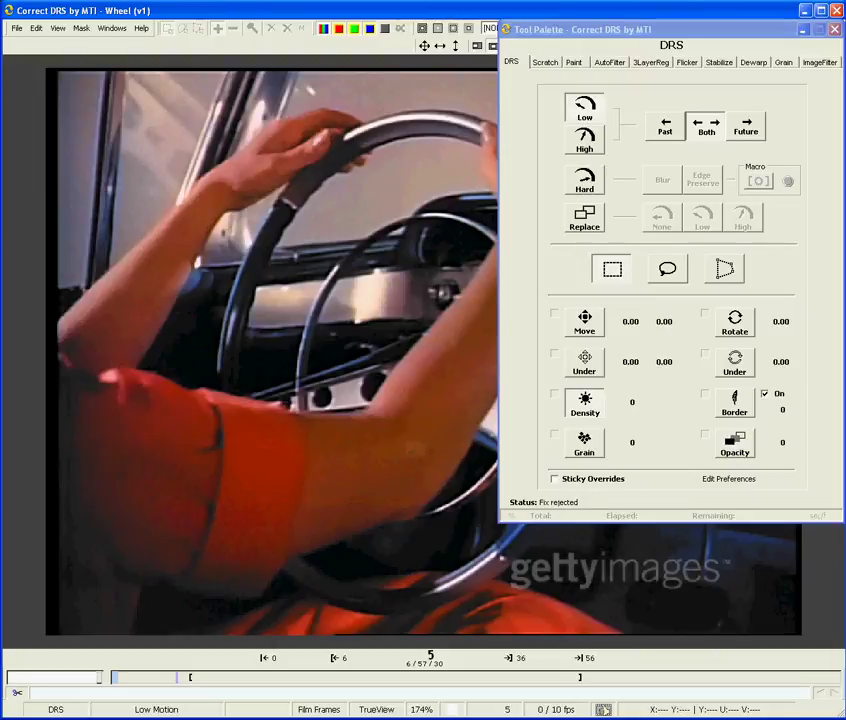
# - Show the blue region outline around the forearm fix, then hide it again
pyautogui.press('m')
pyautogui.press('m')
pyautogui.press('m')
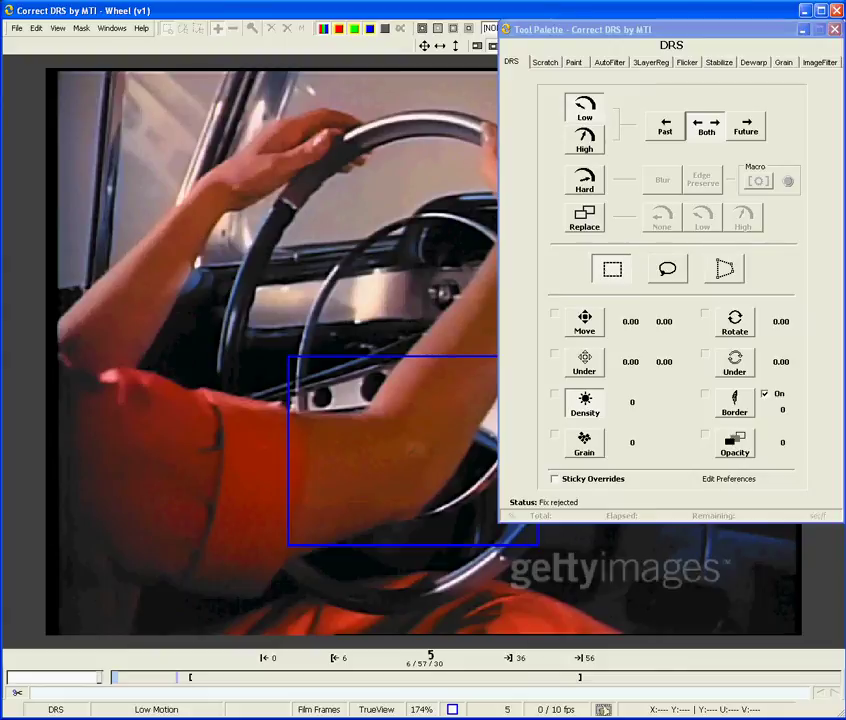
pyautogui.press('f')
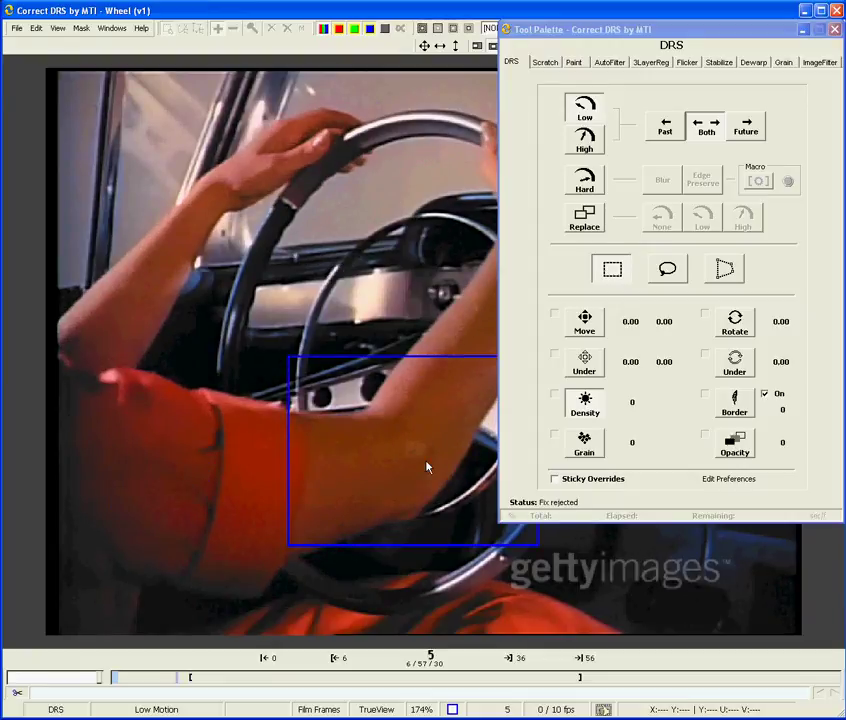
pyautogui.press('Escape')
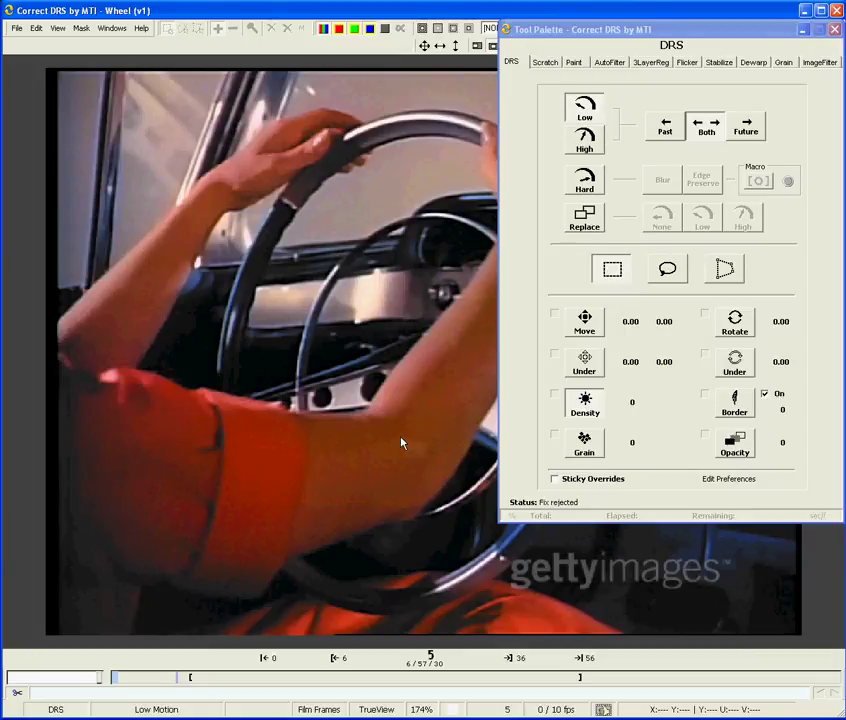
# - Restore the original values (GOV) in a rectangle around the forearm fix and accept the result
pyautogui.moveTo(396, 431); pyautogui.dragTo(438, 471)
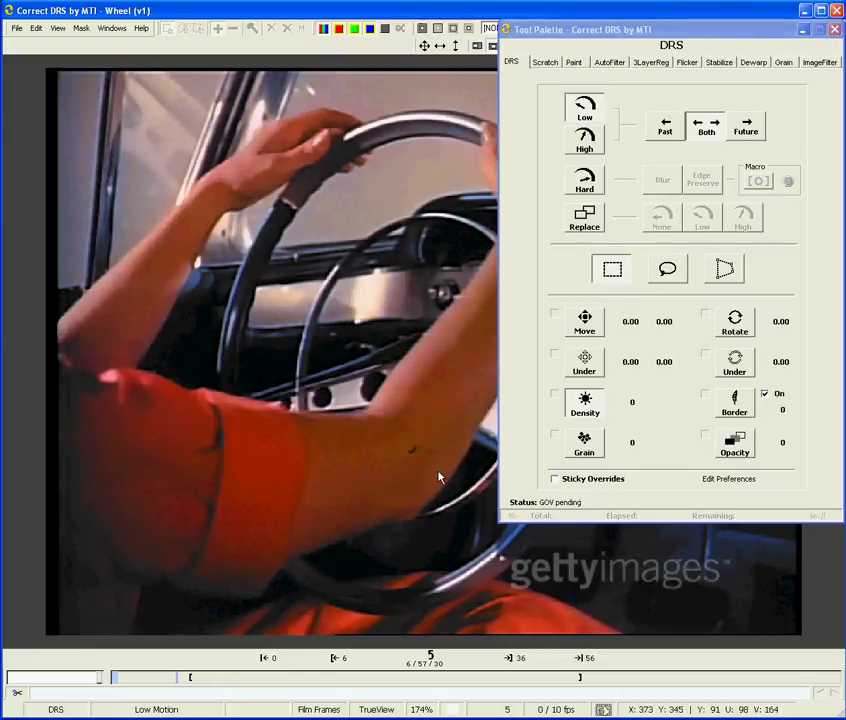
pyautogui.press('g')
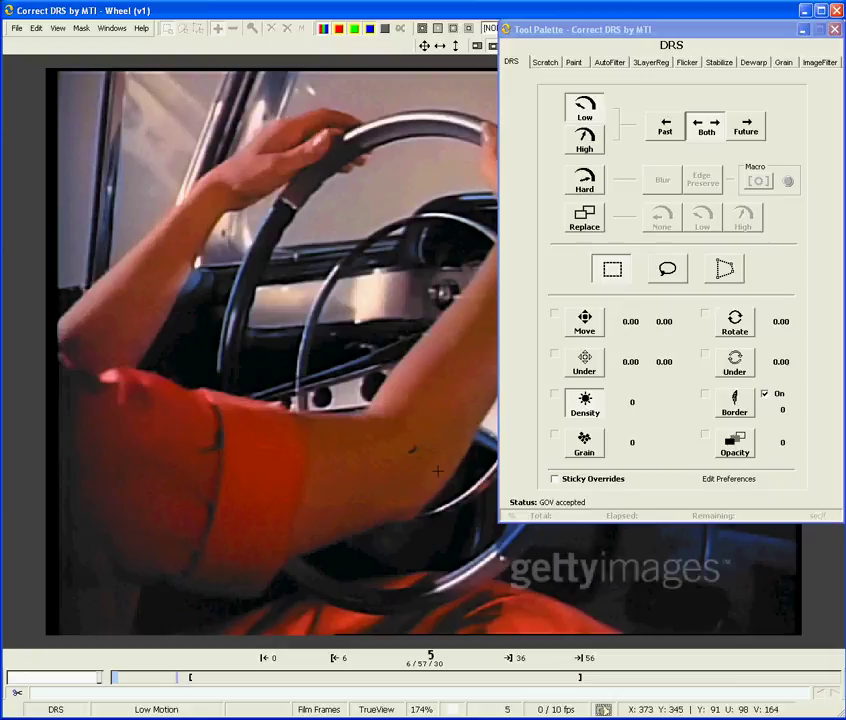